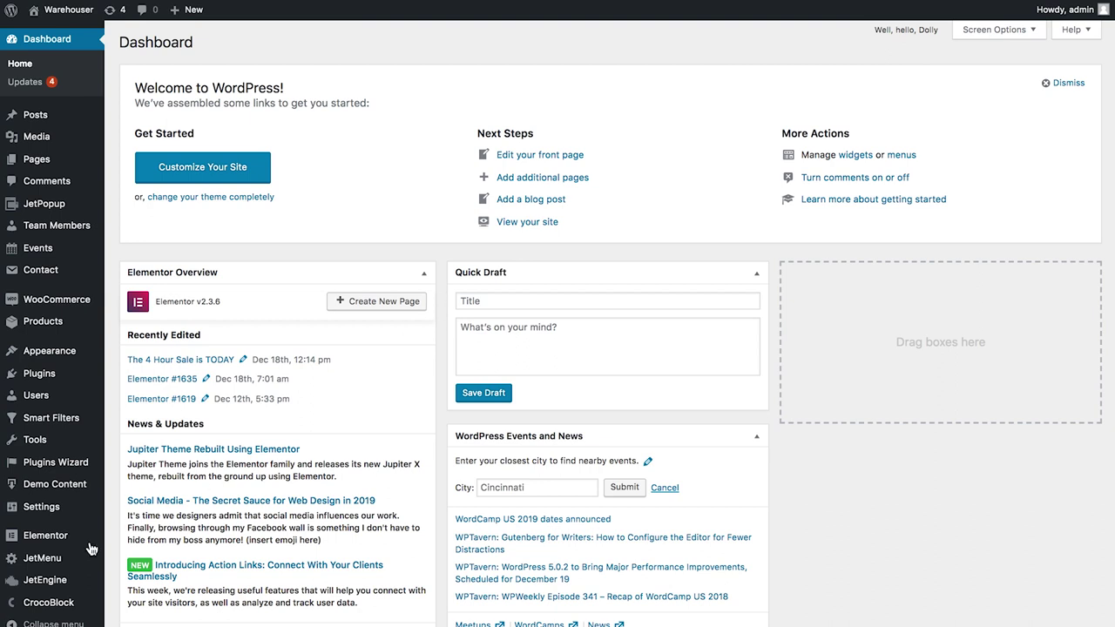
- Open JetEngine's module settings and save them with the Grid Gallery, Slider Gallery, QR Code and Calendar modules enabled
mouse_move(39, 579)
click(146, 502)
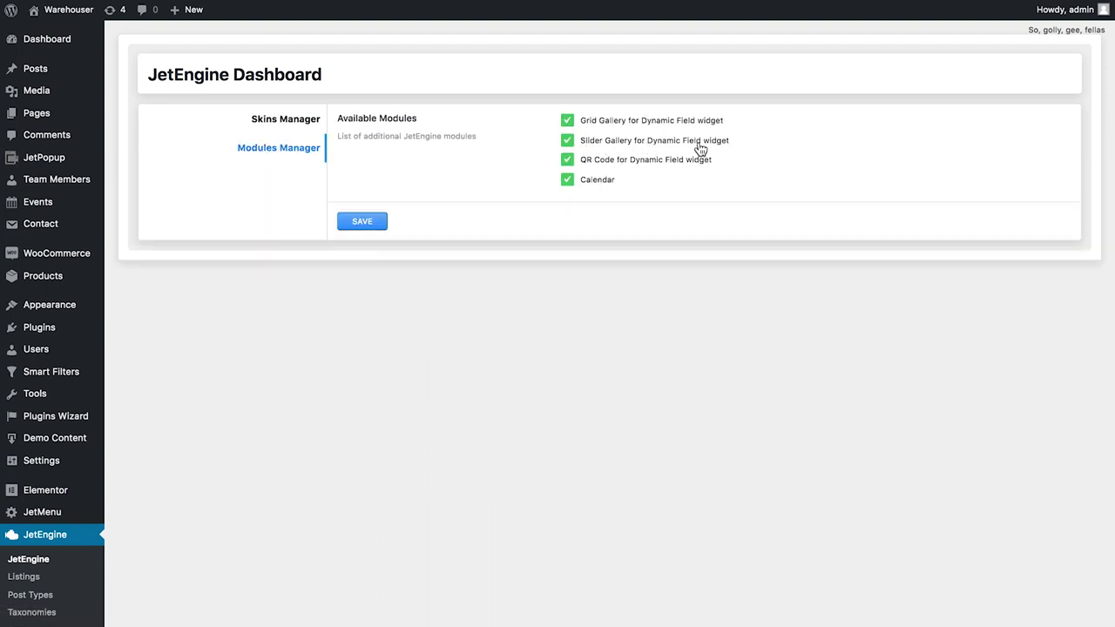
click(365, 225)
click(365, 225)
- Start a new JetEngine meta box named "Gallery Slider for Posts", assigned to Post with the post type Posts
scroll(211, 347, down, 2)
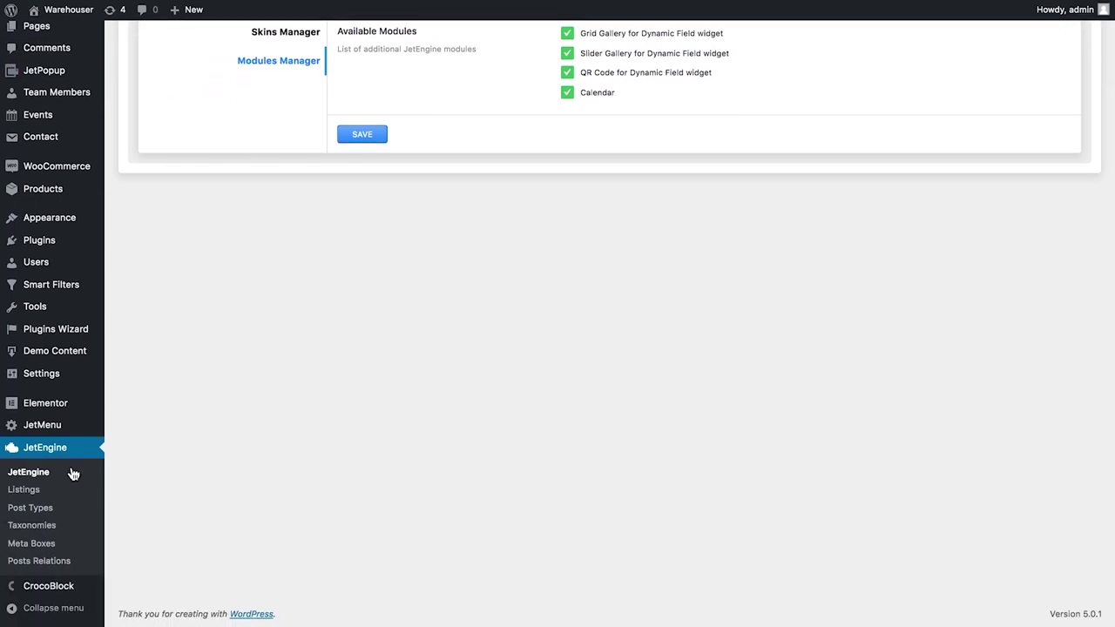
click(36, 545)
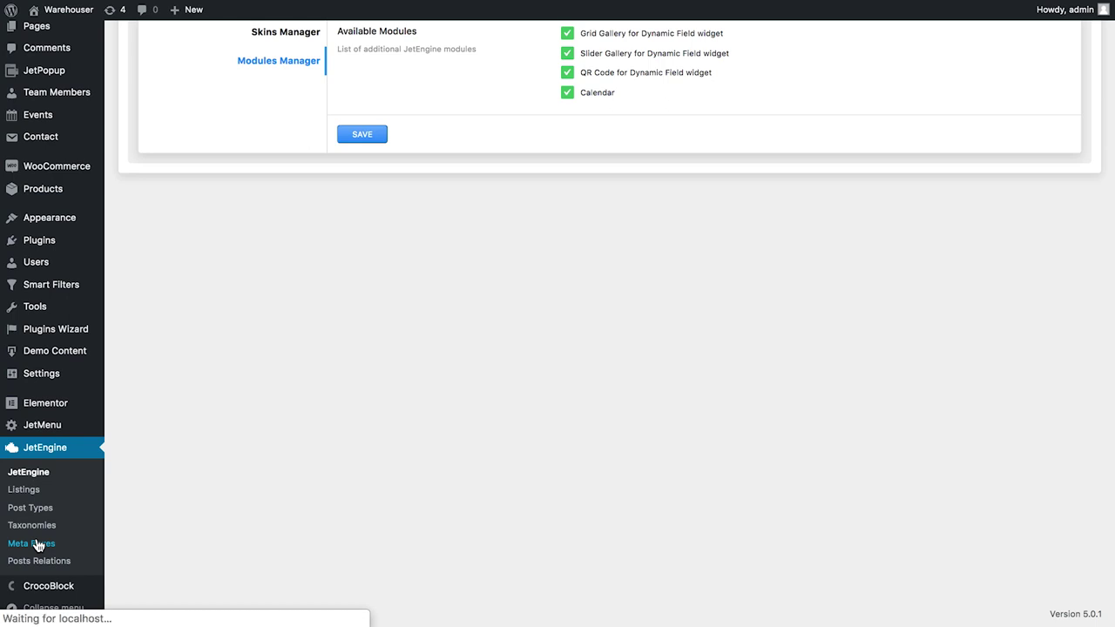
click(228, 48)
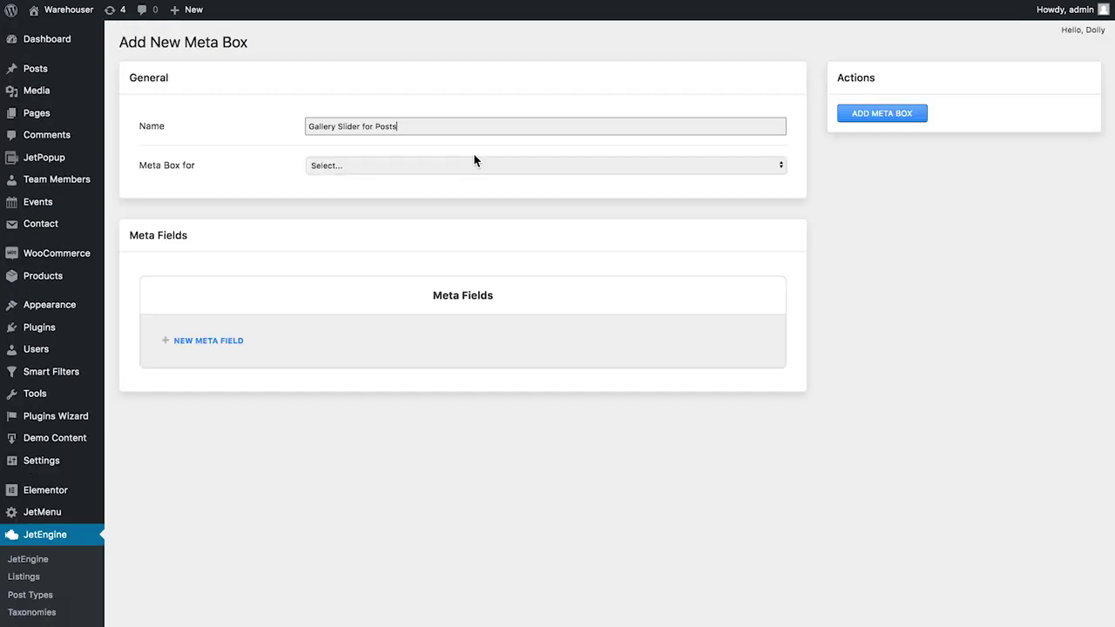
click(466, 164)
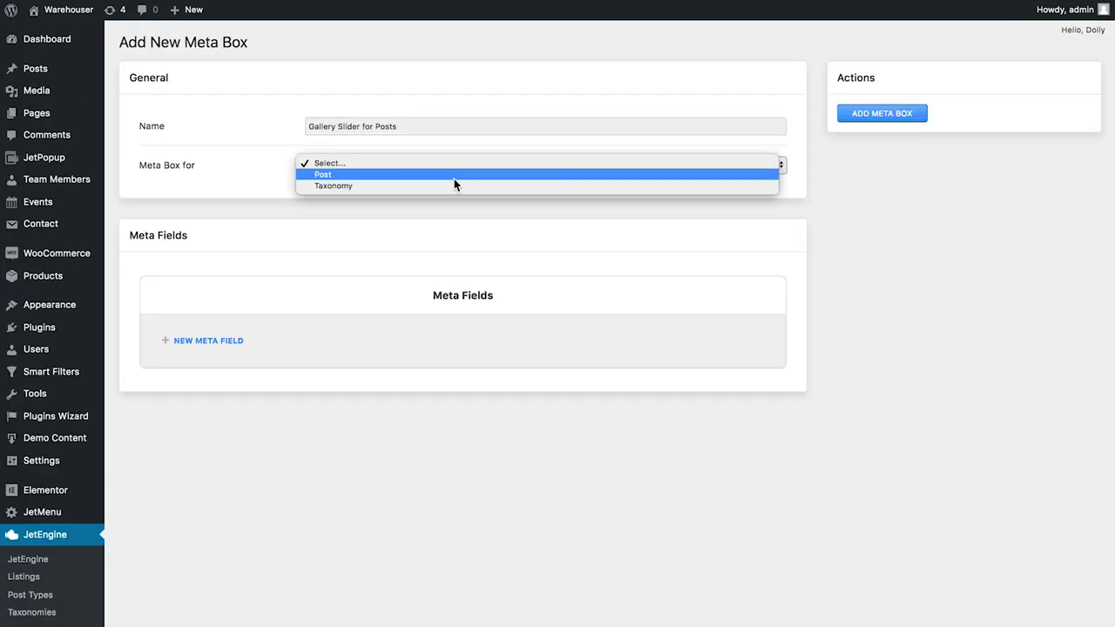
click(454, 179)
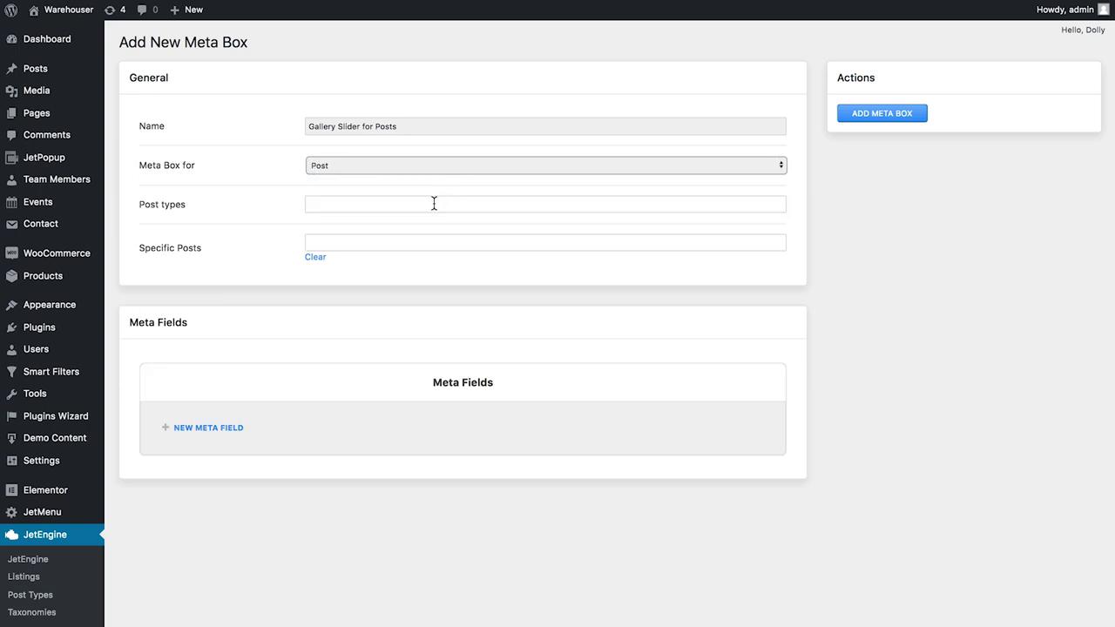
click(433, 203)
click(429, 226)
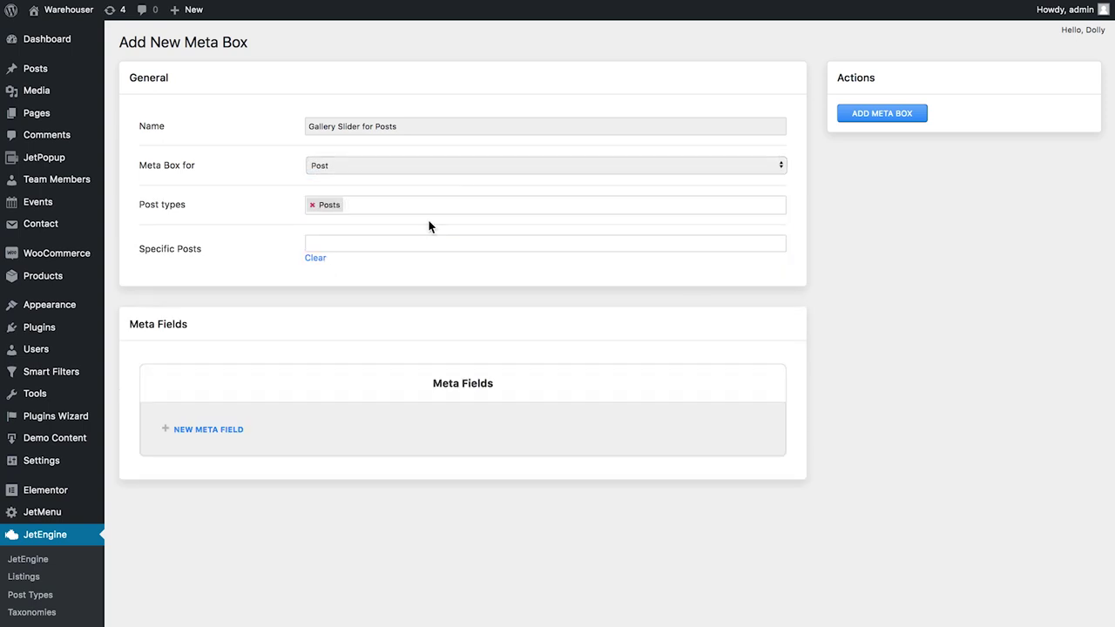
- Add a Gallery-type meta field titled "gallery slider" with the ID gallery-slider, and save the new meta box
click(220, 436)
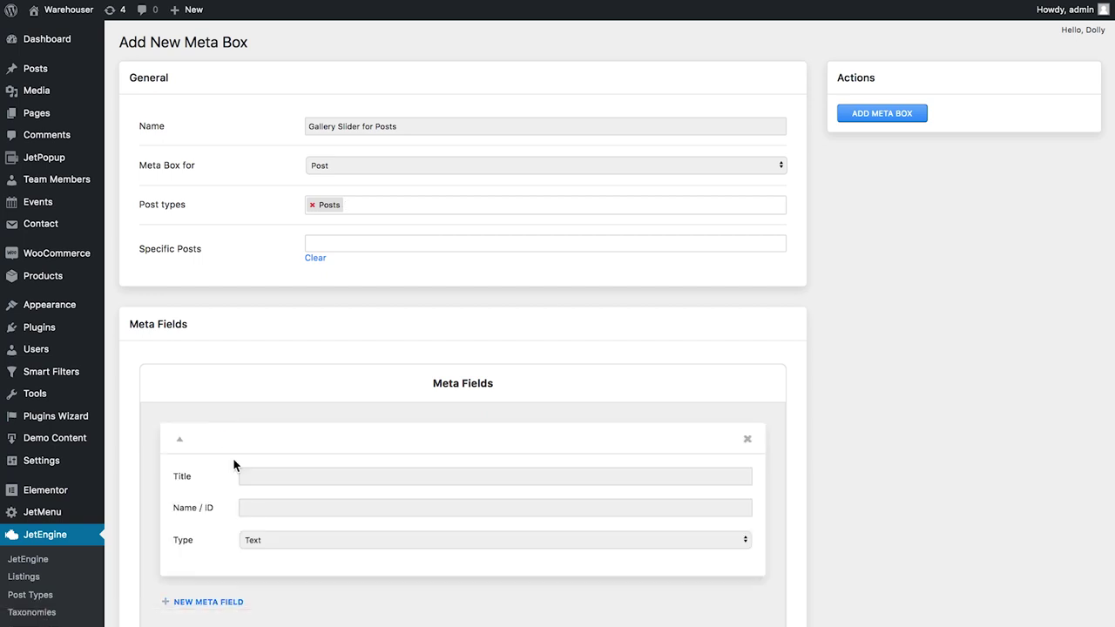
scroll(234, 462, down, 2)
click(271, 394)
text(gallery slider)
key(Tab)
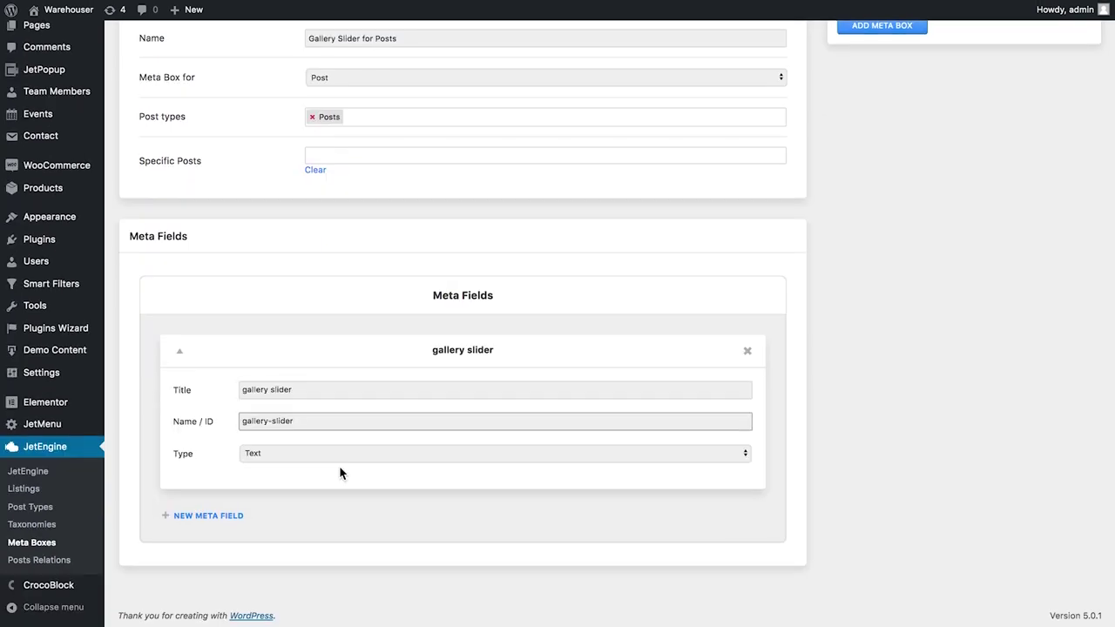
click(330, 459)
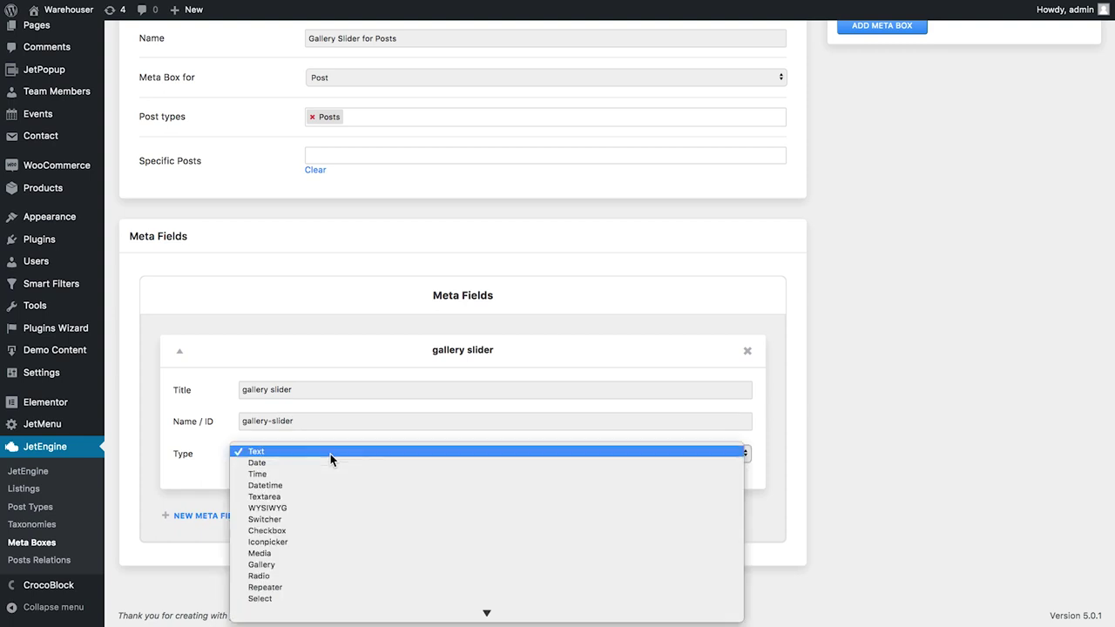
click(278, 558)
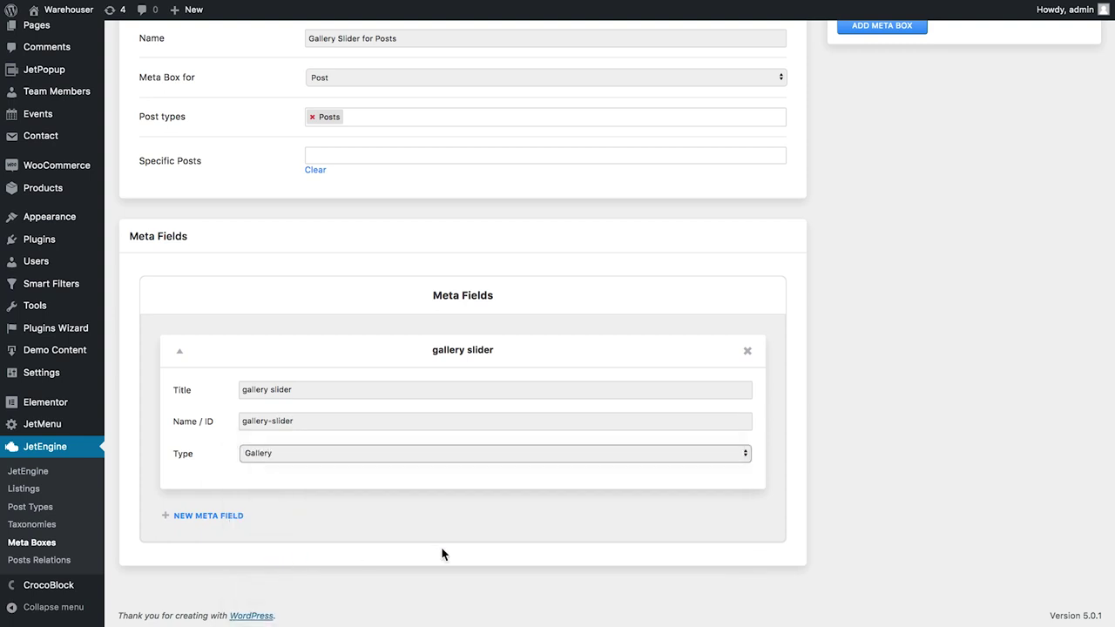
scroll(929, 421, up, 2)
click(877, 114)
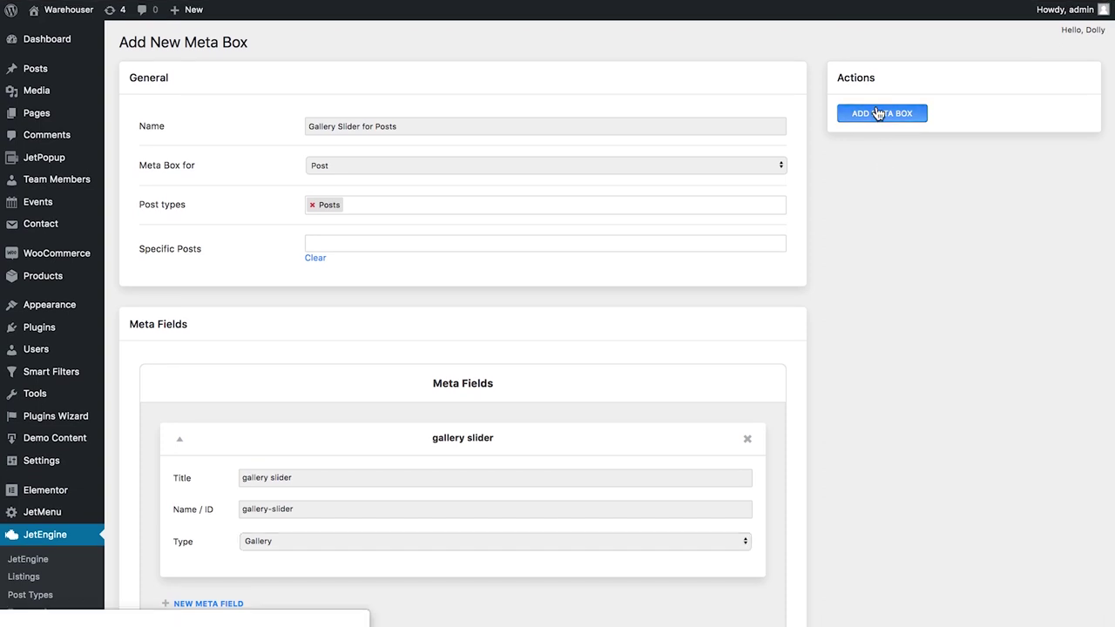
- Open the post "Kick Your Black Friday Into Gear" for editing
mouse_move(28, 77)
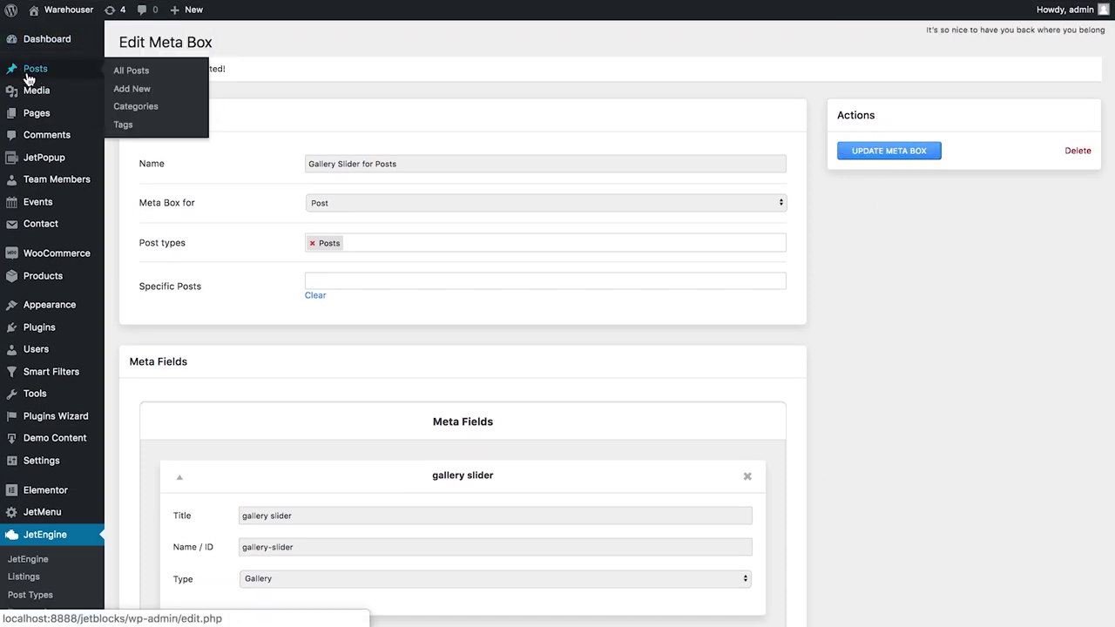
click(130, 70)
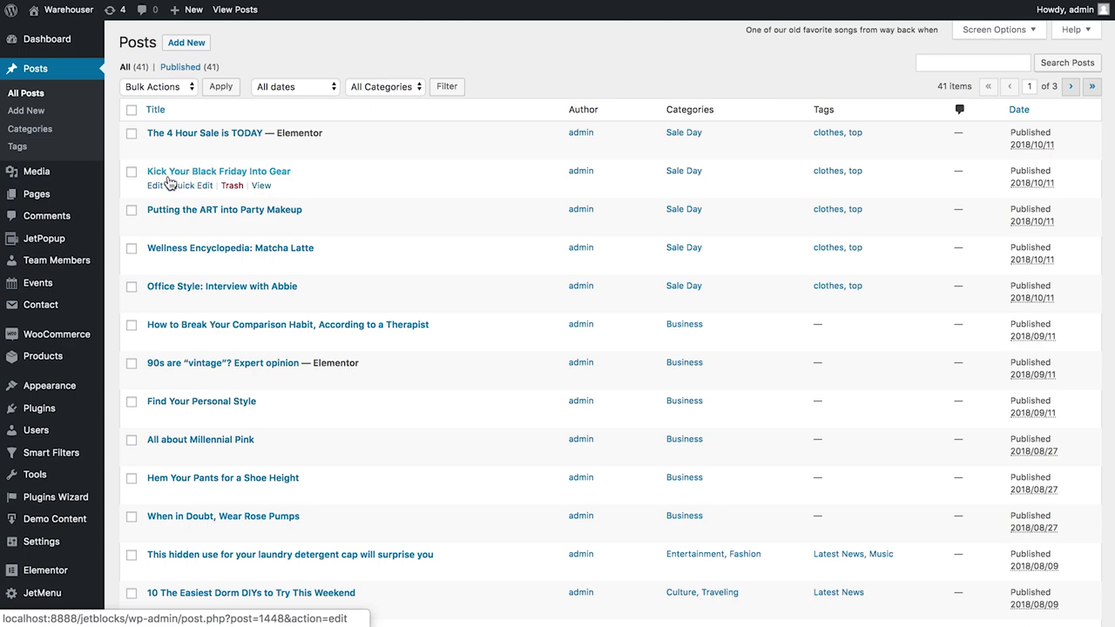
click(154, 186)
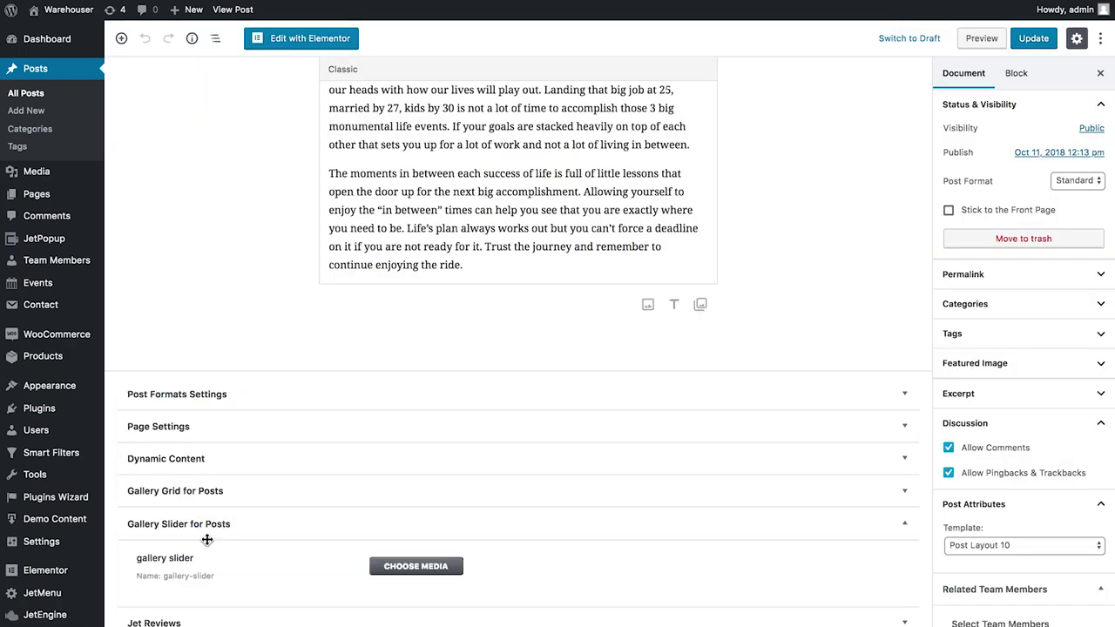
- Fill the post's gallery slider field with the four people photos, the desk-and-chair image and three plant images, and update the post
click(383, 575)
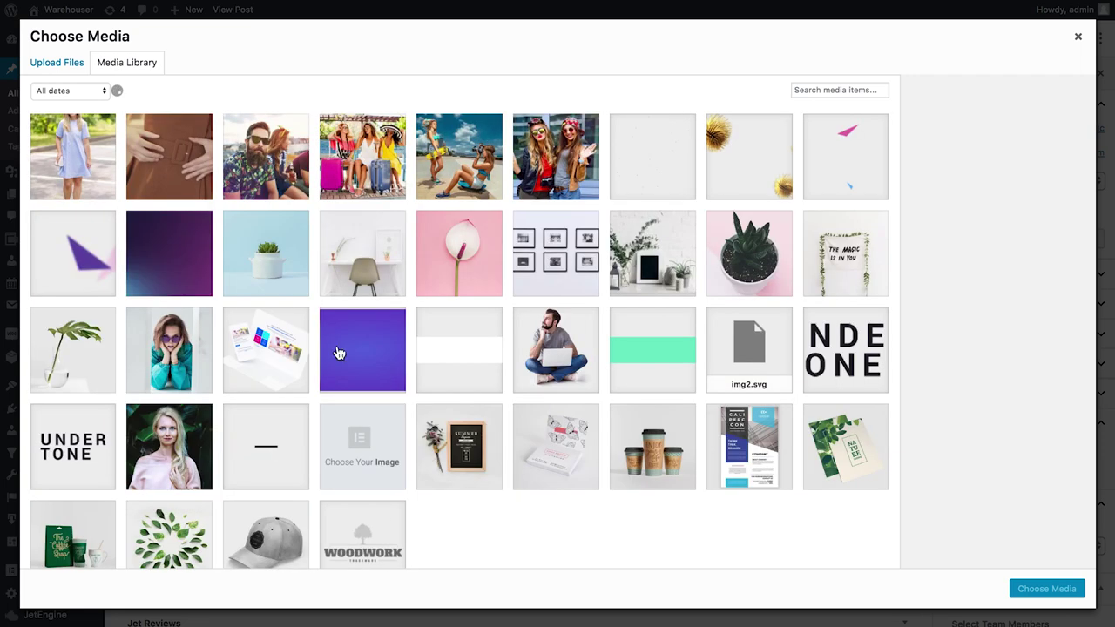
click(287, 157)
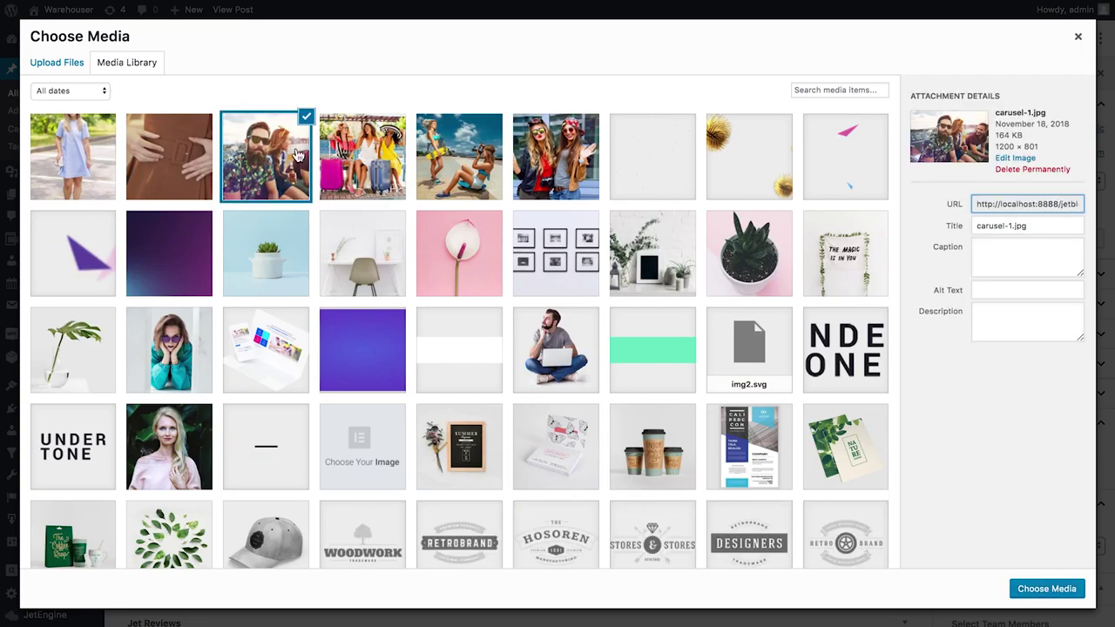
shift+click(550, 176)
click(270, 288)
click(345, 291)
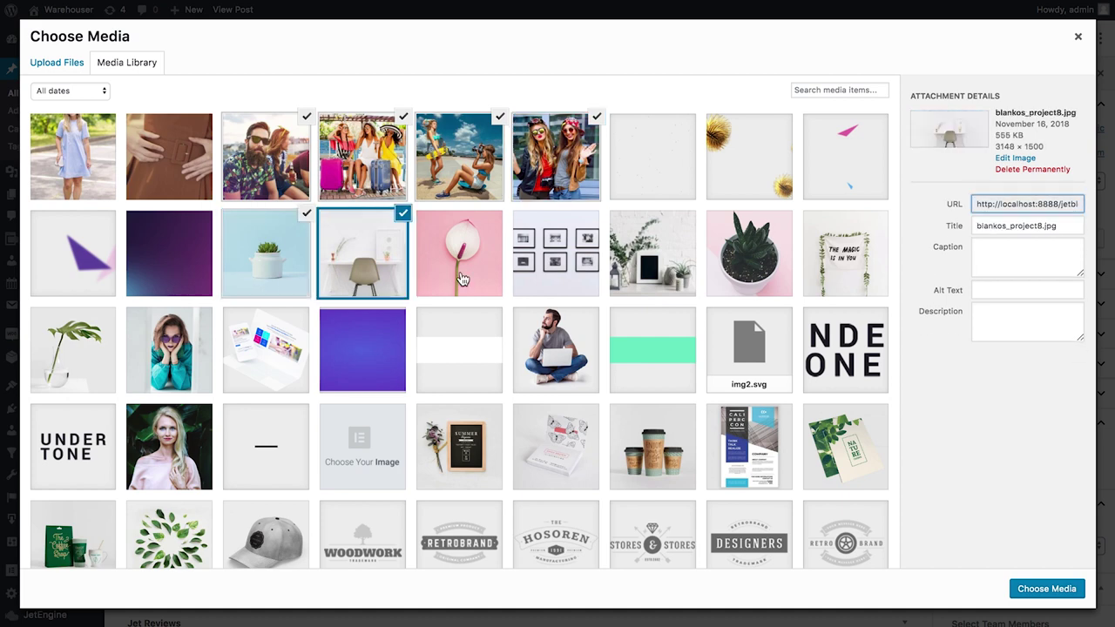
click(462, 279)
click(749, 283)
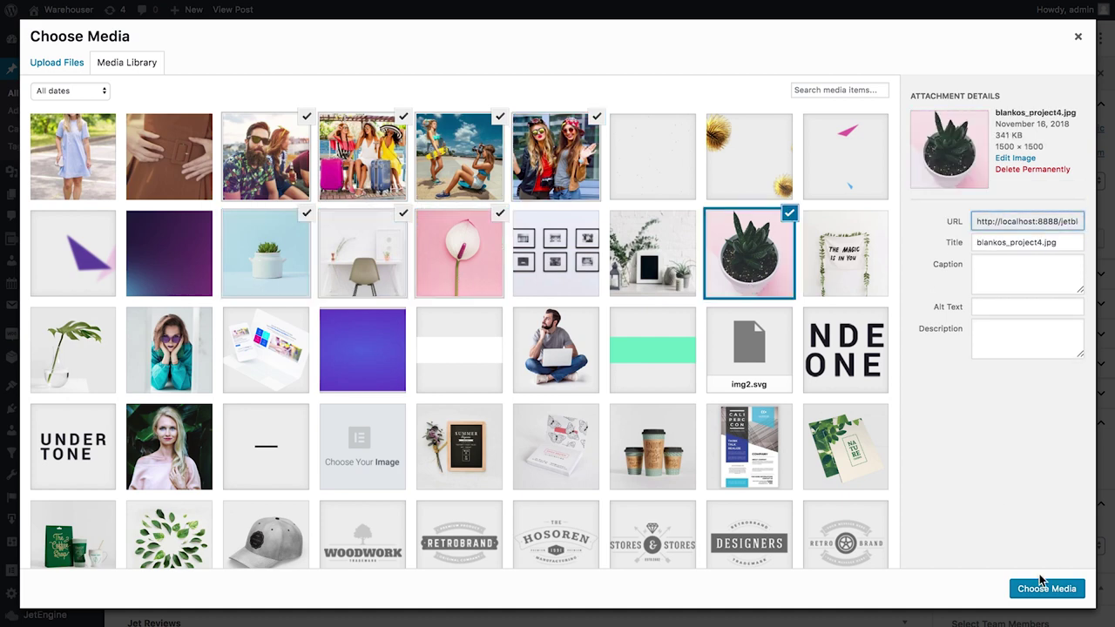
click(1041, 589)
click(1026, 39)
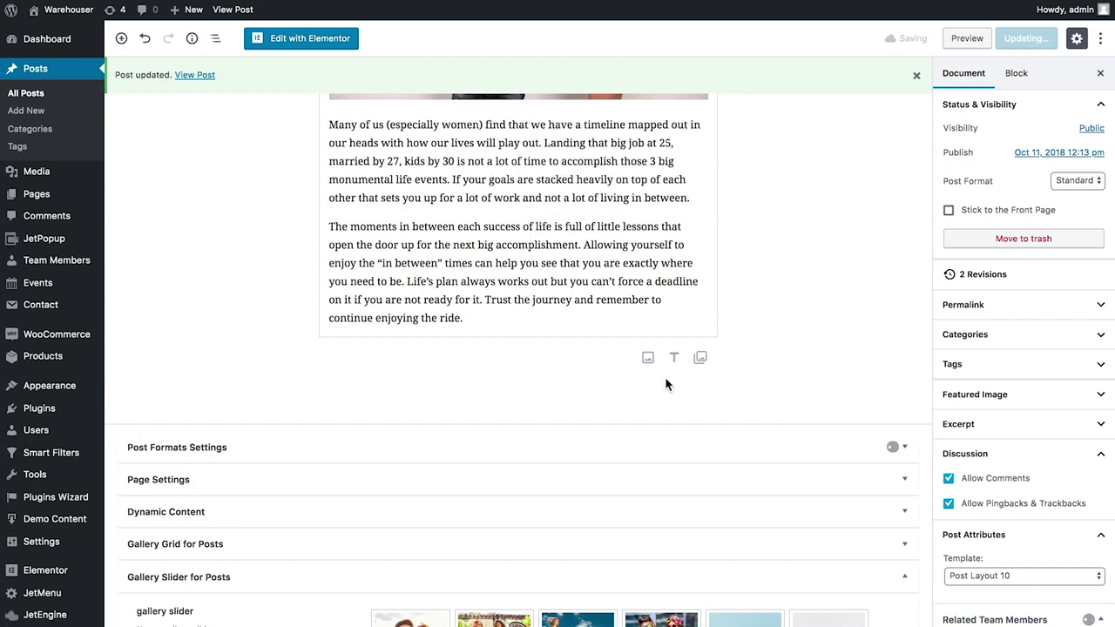
- Open the post in Elementor and place a Dynamic Field widget in the empty drop area below the post text
scroll(666, 378, up, 10)
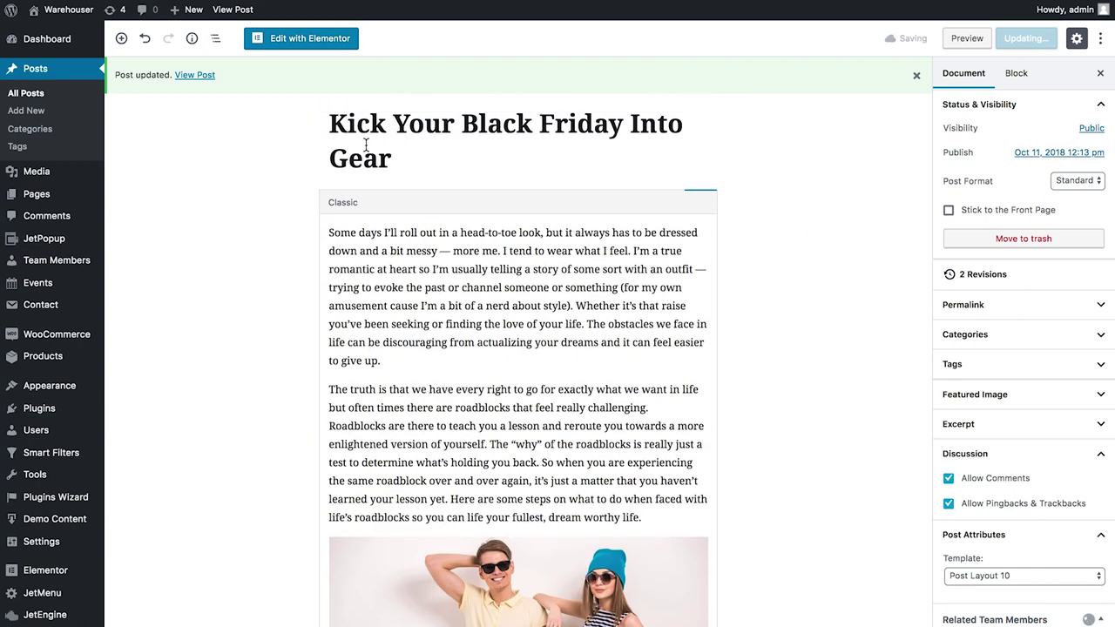
click(327, 44)
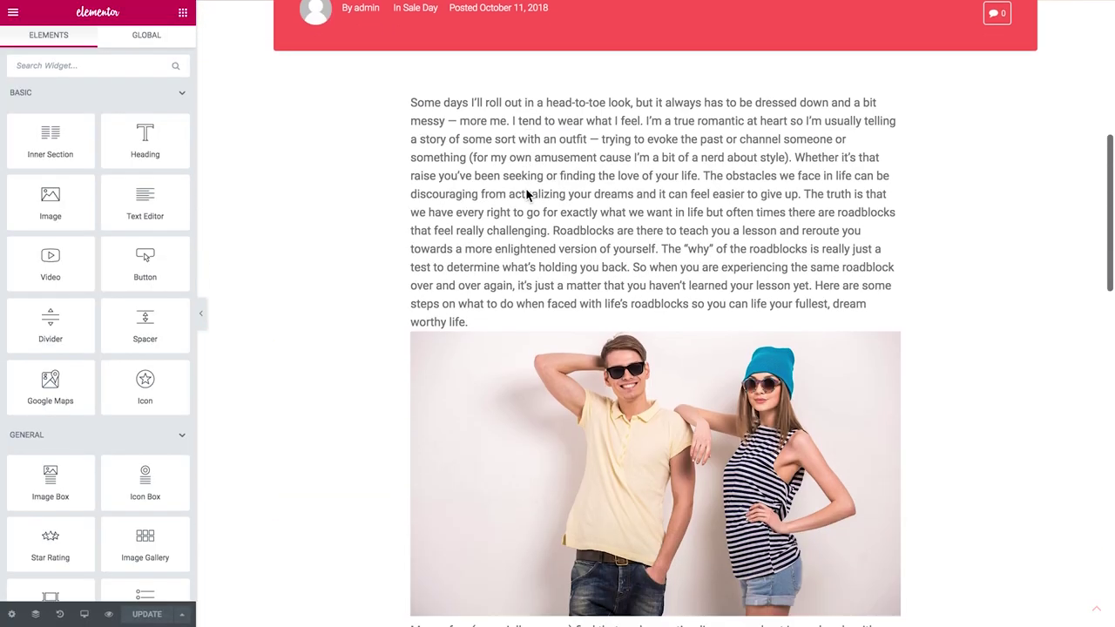
scroll(527, 191, down, 9)
scroll(527, 193, up, 2)
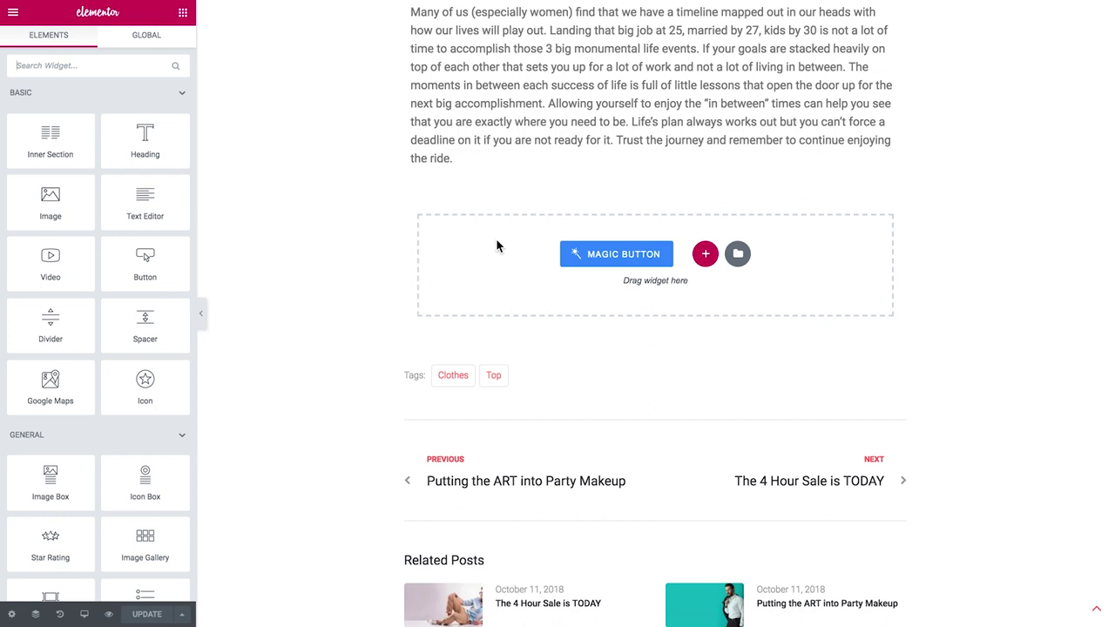
click(105, 68)
text(dyn)
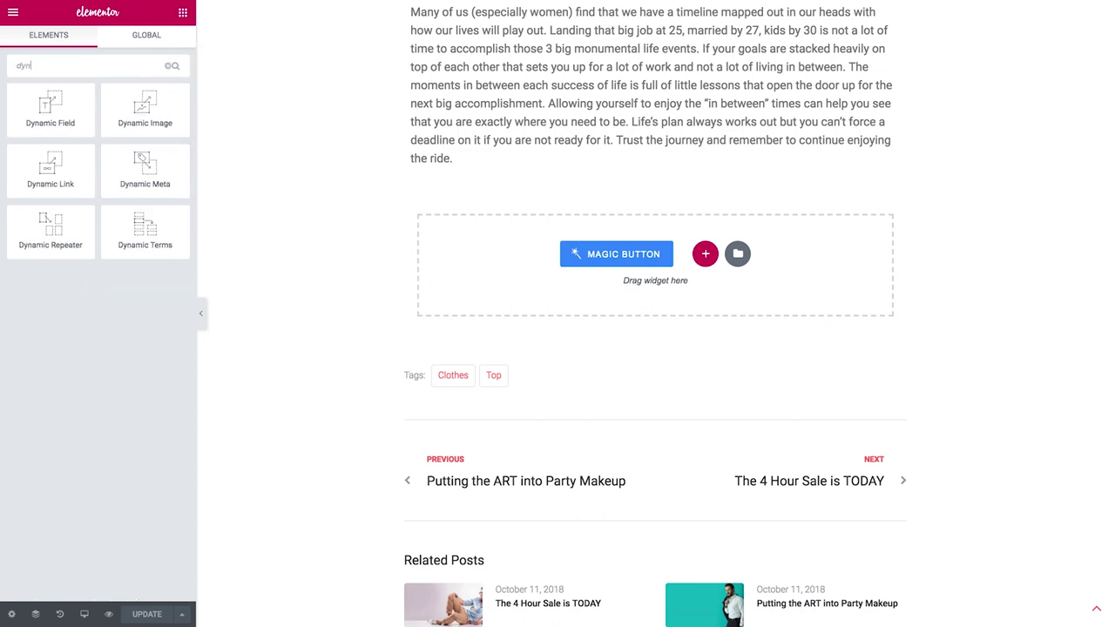
text(a)
drag(43, 115, 520, 248)
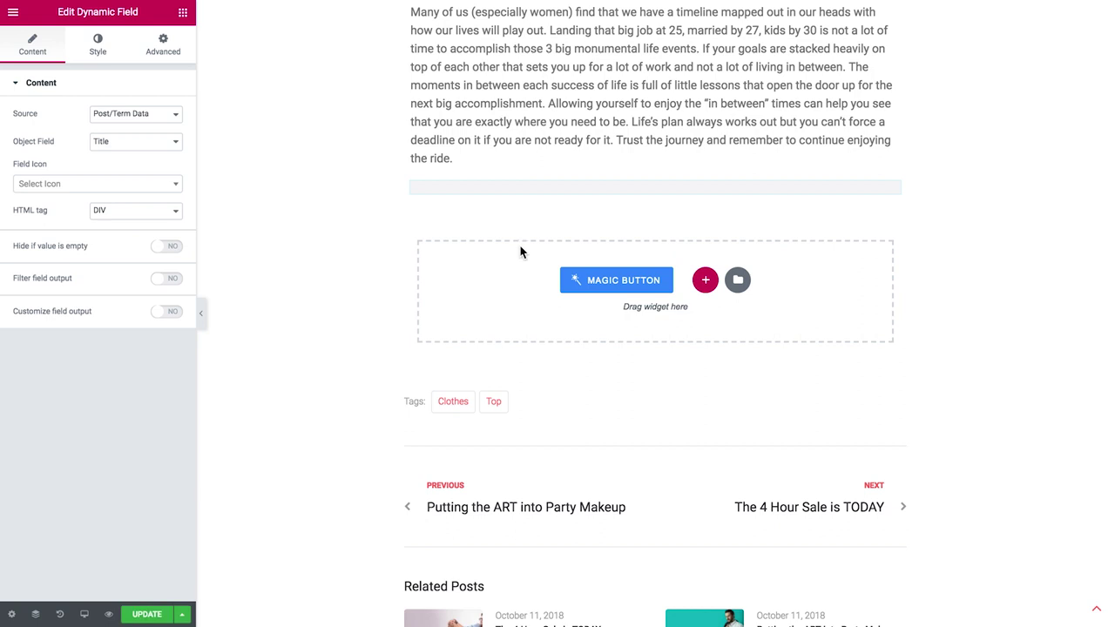
- Set the Dynamic Field's source to Meta Data and its meta field to gallery slider
click(119, 117)
click(118, 123)
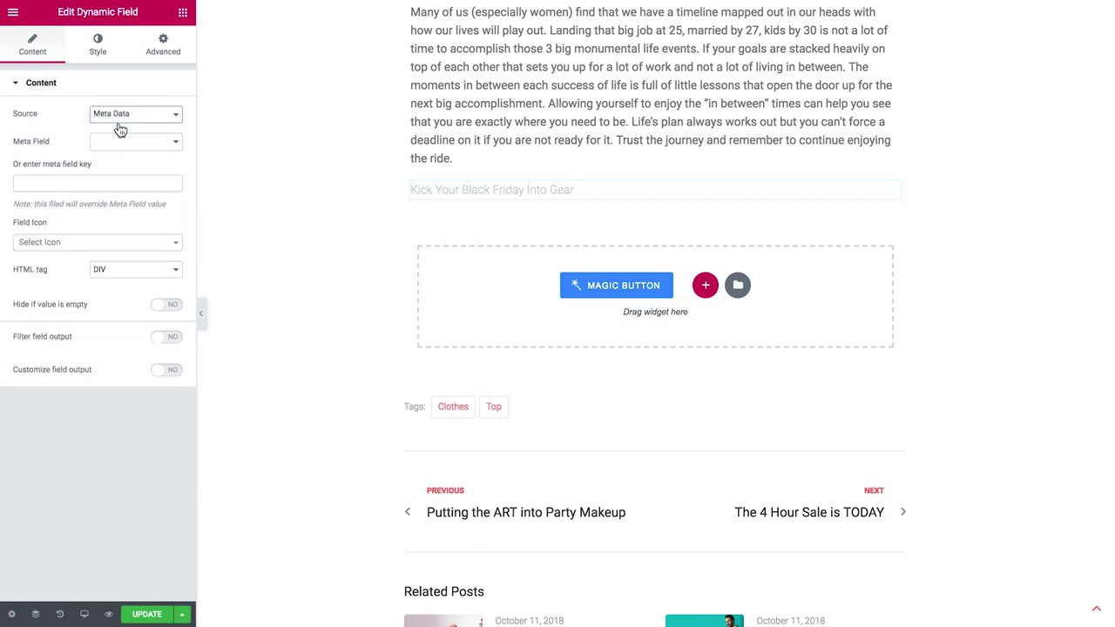
click(116, 144)
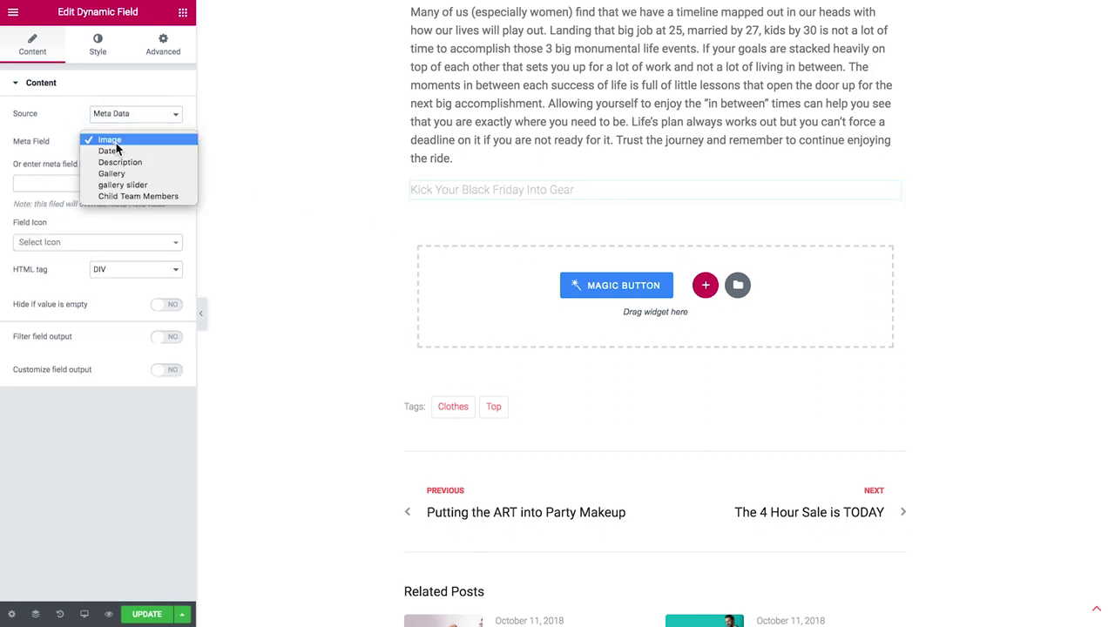
click(134, 185)
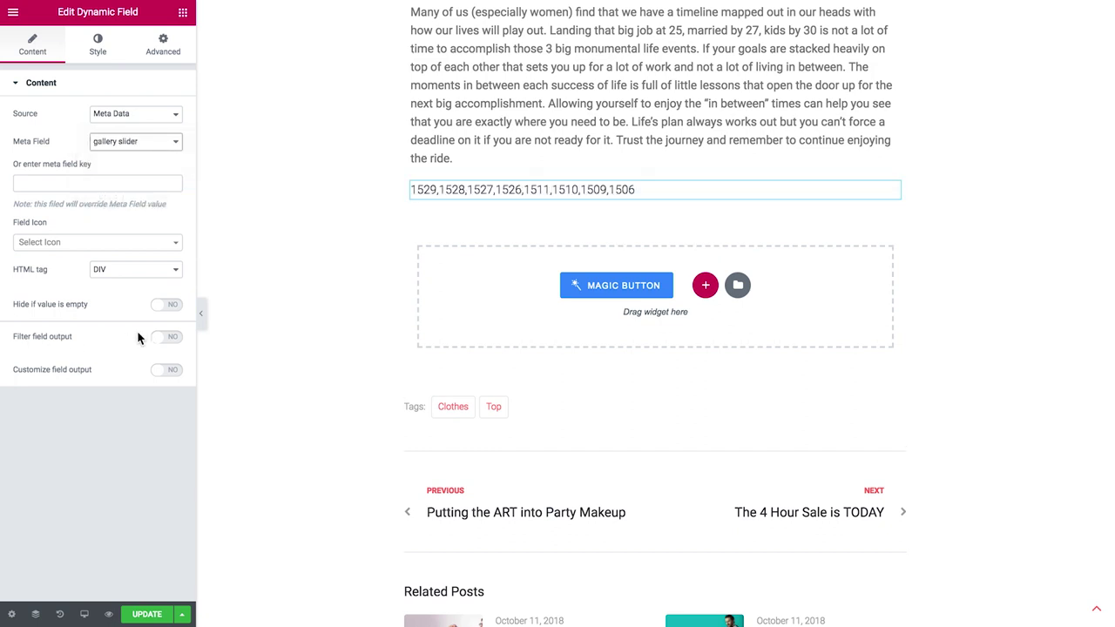
- Enable filtering of the field output with the Images gallery slider callback, and advance through the slides to preview them
click(168, 338)
click(152, 362)
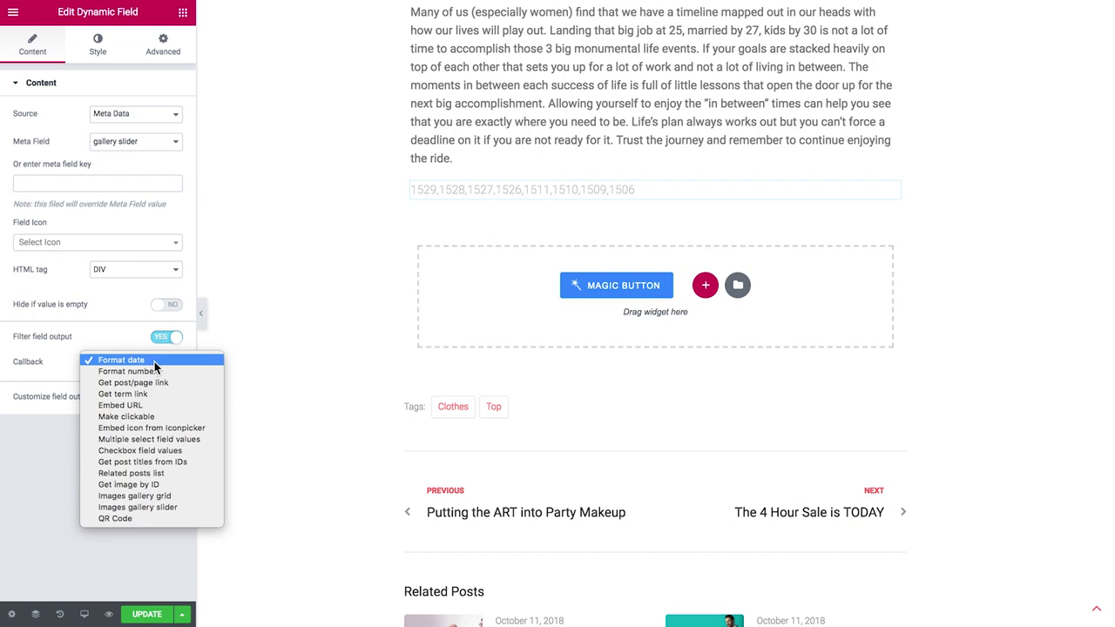
click(181, 509)
scroll(424, 322, down, 2)
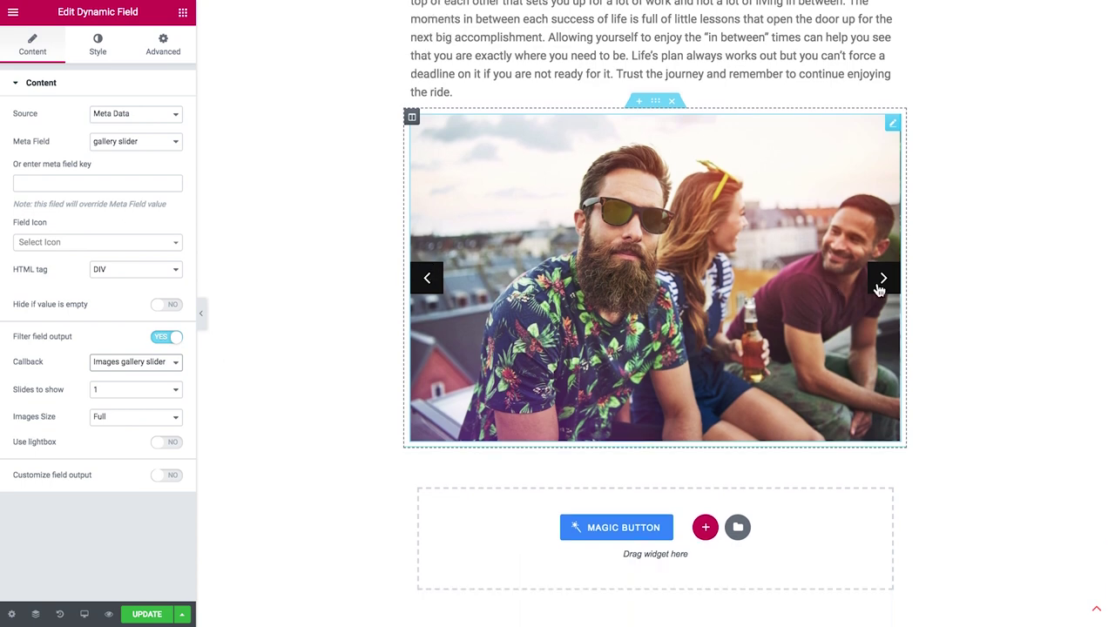
click(879, 287)
click(879, 287)
click(878, 288)
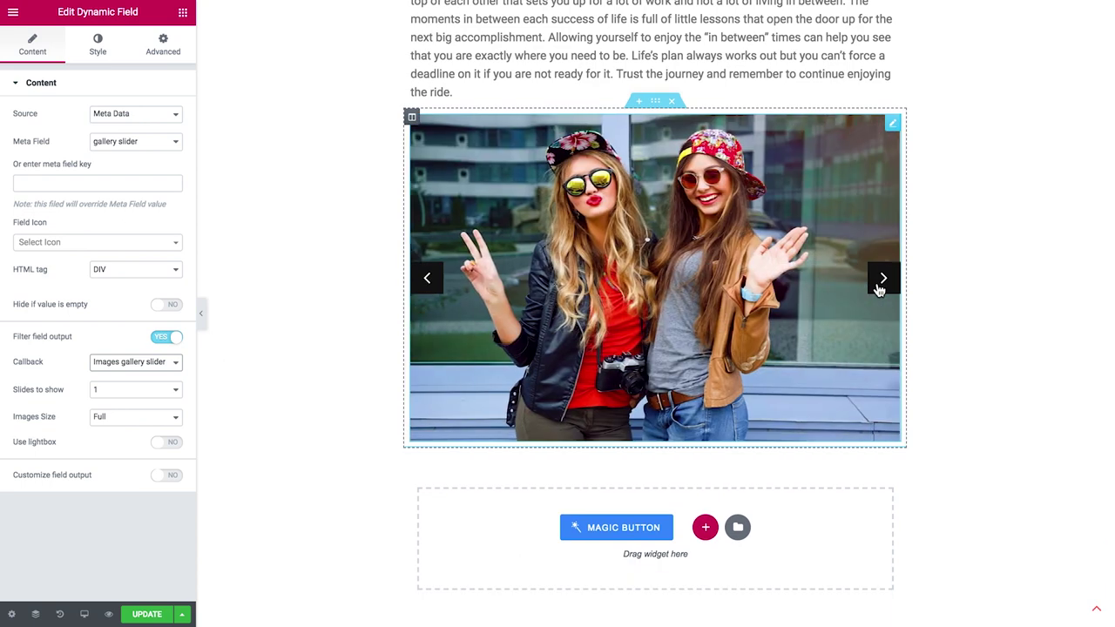
- Try the gallery slider with 2 slides to show and set it back to 1
click(129, 395)
click(128, 411)
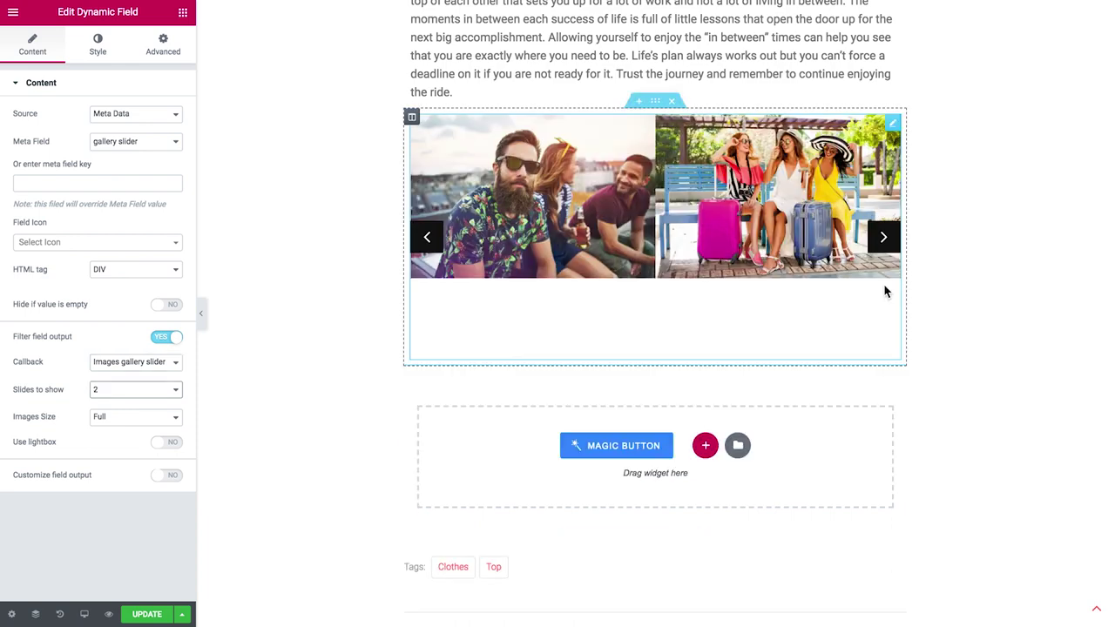
click(156, 391)
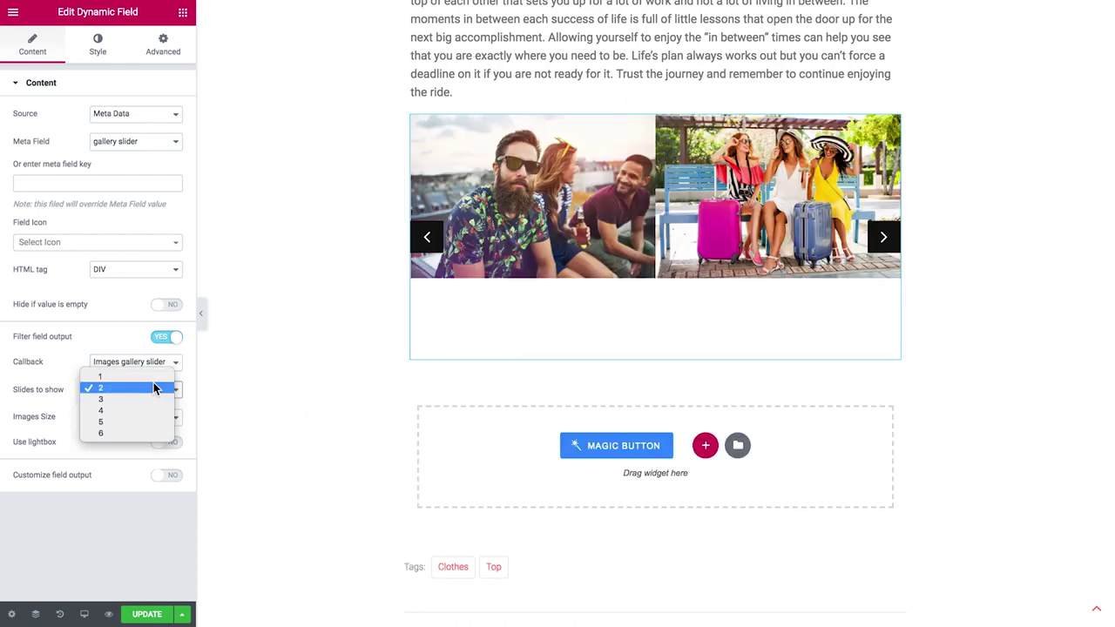
click(97, 375)
- Set the slider's images size to Kava Thumb L (1170x650)
click(118, 418)
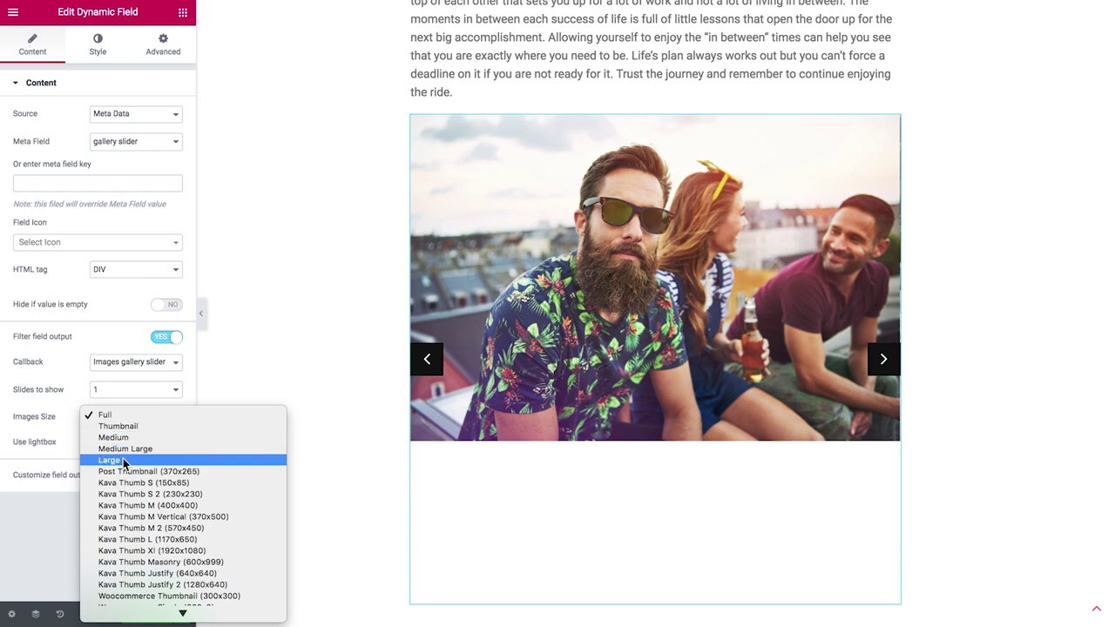
click(181, 539)
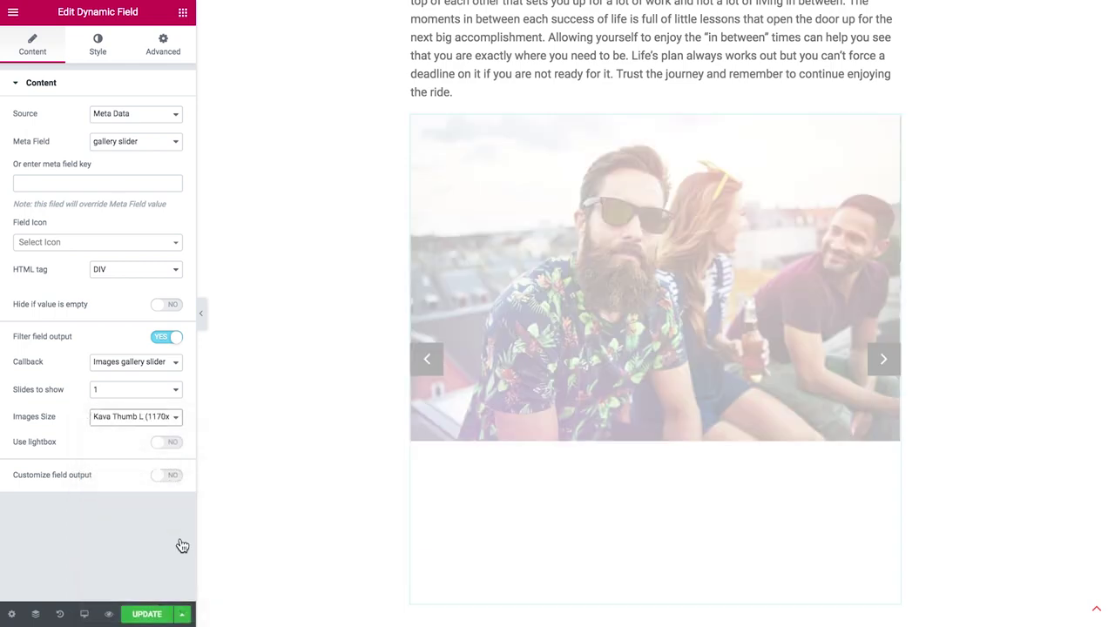